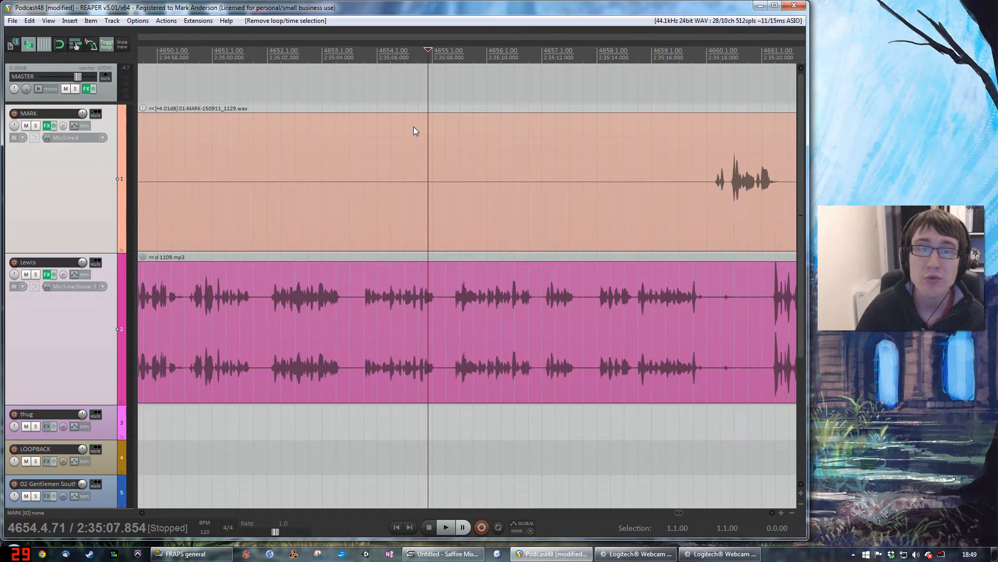
left_click(345, 300)
left_click(438, 304)
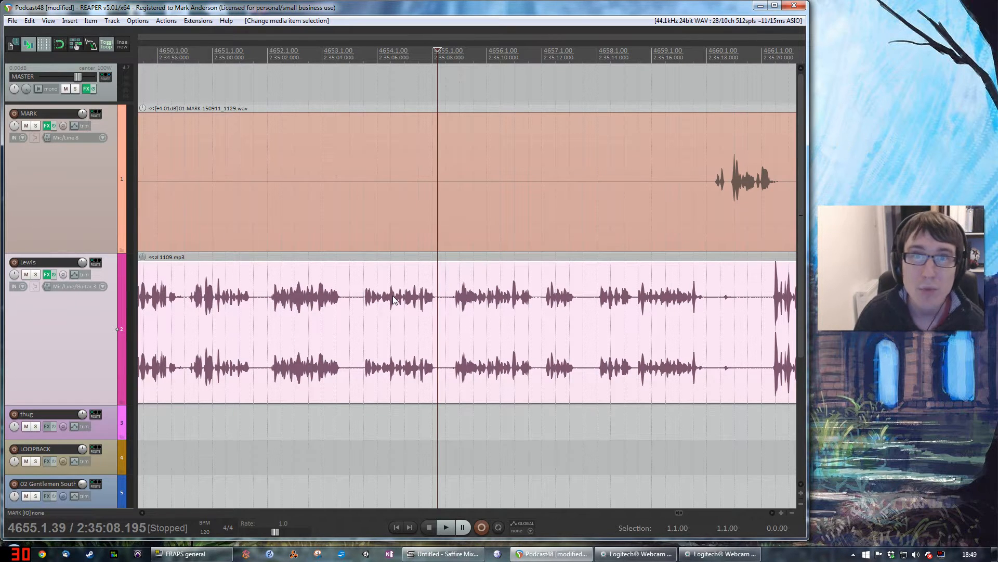
left_click(722, 188)
left_click(719, 303)
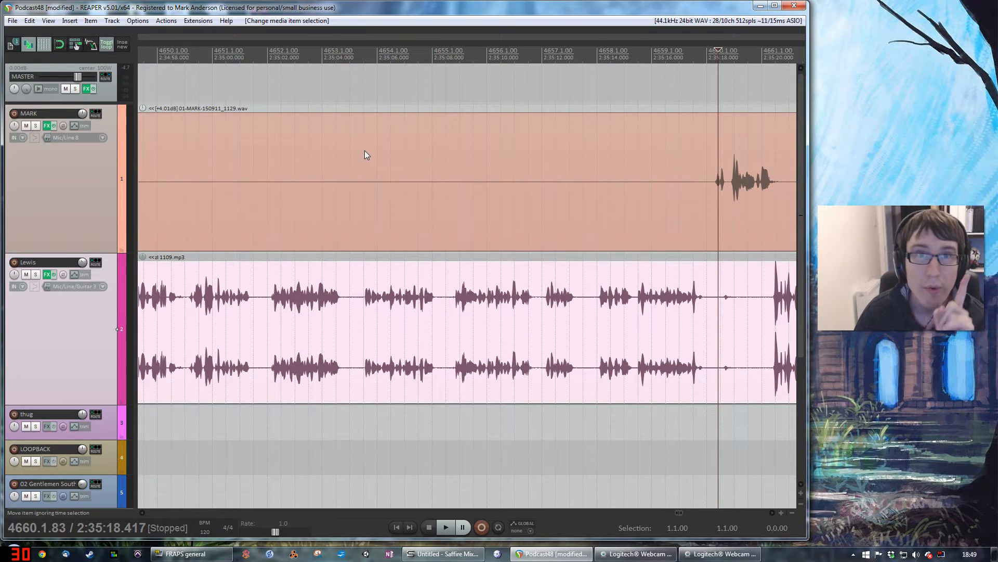
Step: Play the podcast recording starting just before measure 4650
left_click(346, 55)
left_click(154, 55)
key("space")
left_click(344, 55)
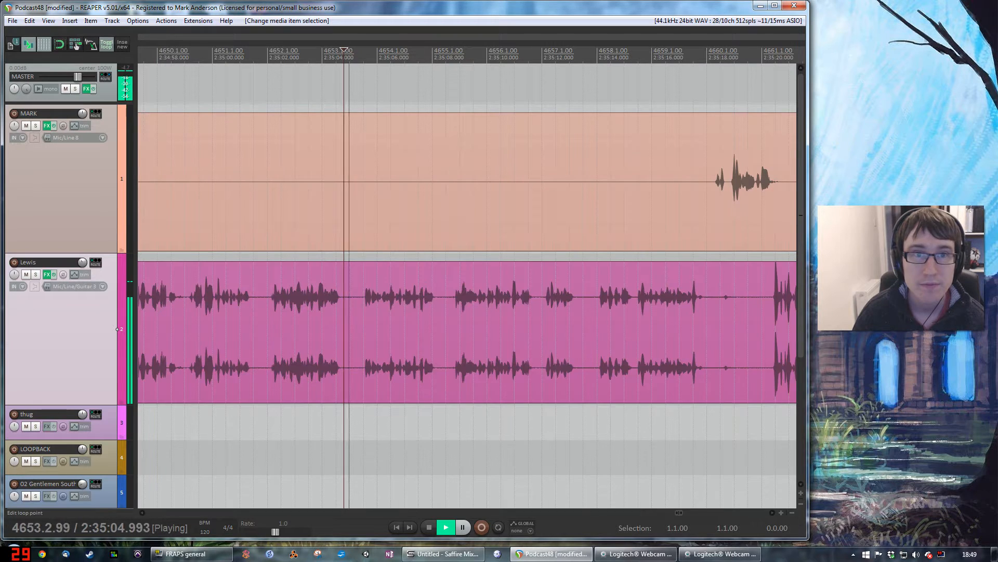
left_click(148, 55)
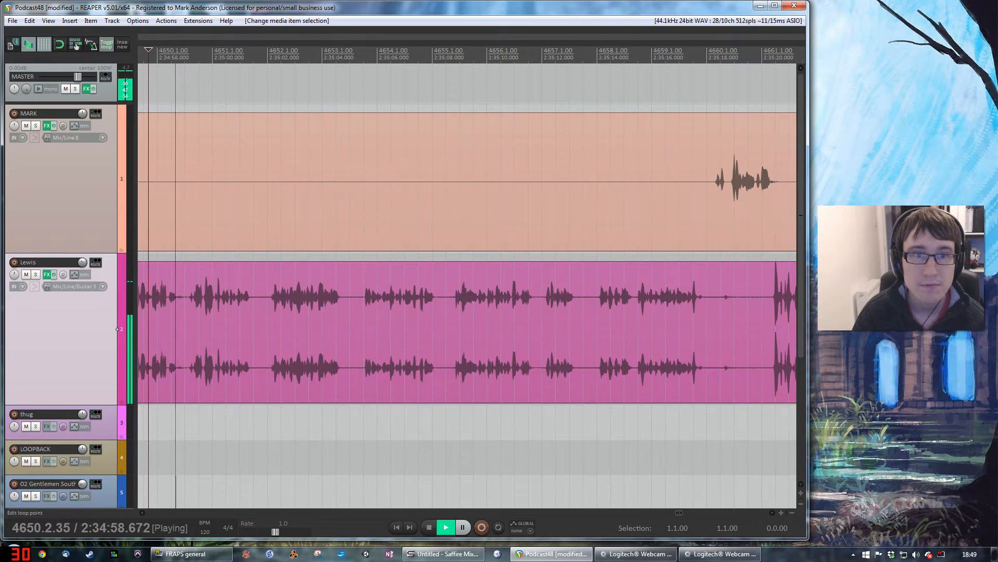
Step: During playback, cut four silent gaps between the second track's phrases from all tracks, closing each gap, and stop playback
left_click_drag(348, 55, 363, 55)
key("ctrl+Delete")
left_click_drag(423, 56, 440, 55)
key("ctrl+Delete")
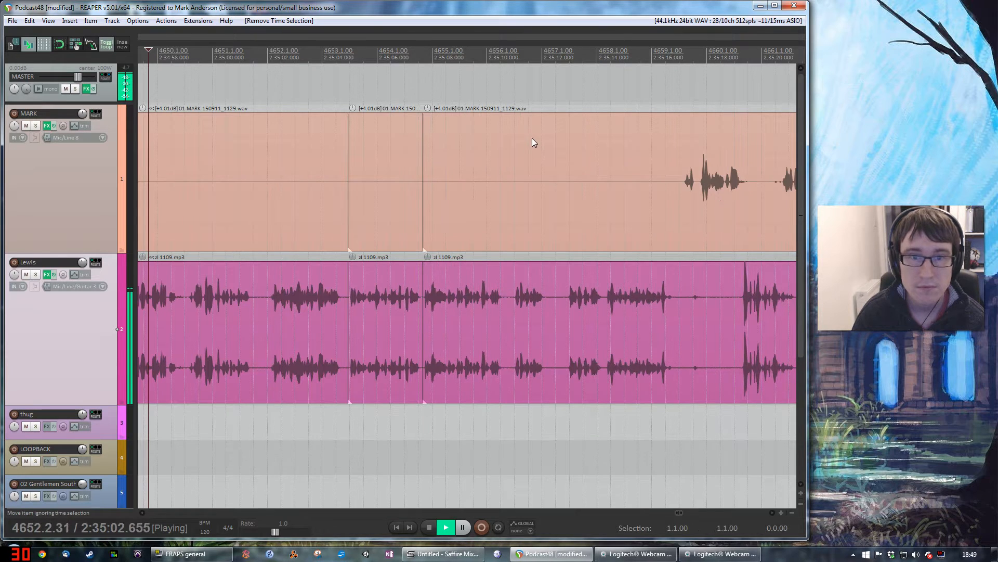
left_click_drag(539, 55, 513, 56)
key("ctrl+Delete")
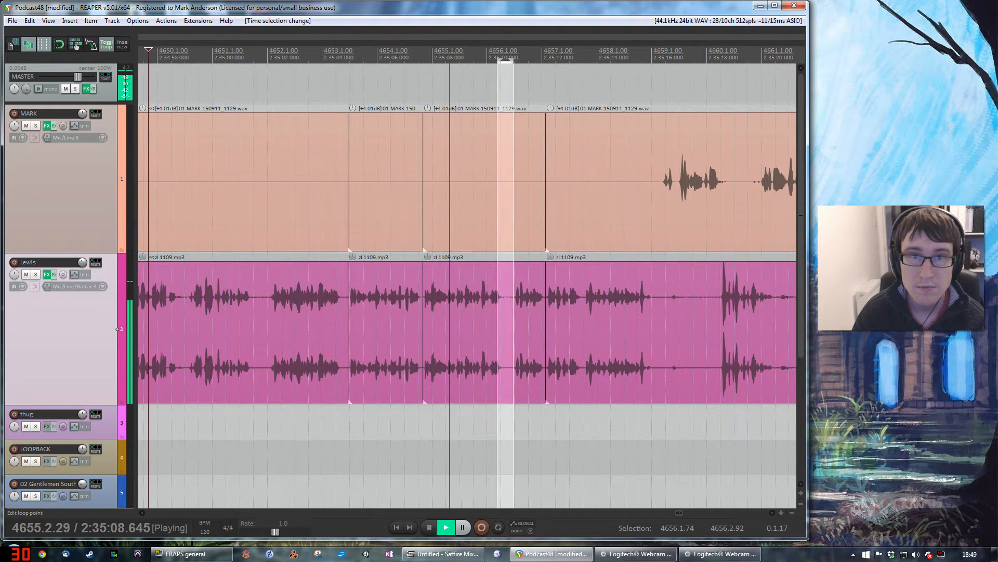
key("ctrl+Delete")
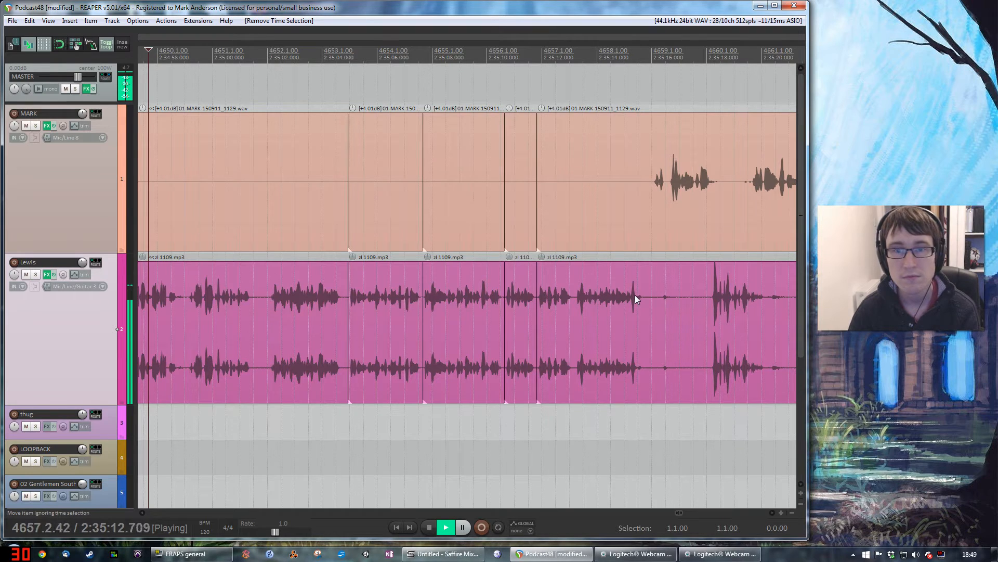
key("space")
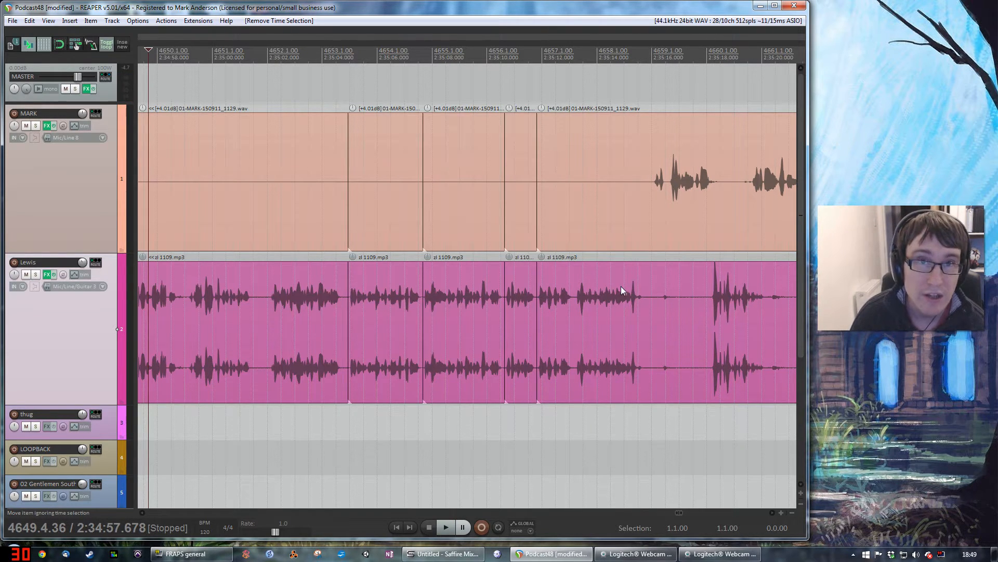
Step: Undo all the silence cuts and clear the remaining time selection
key("ctrl+z")
key("ctrl+z")
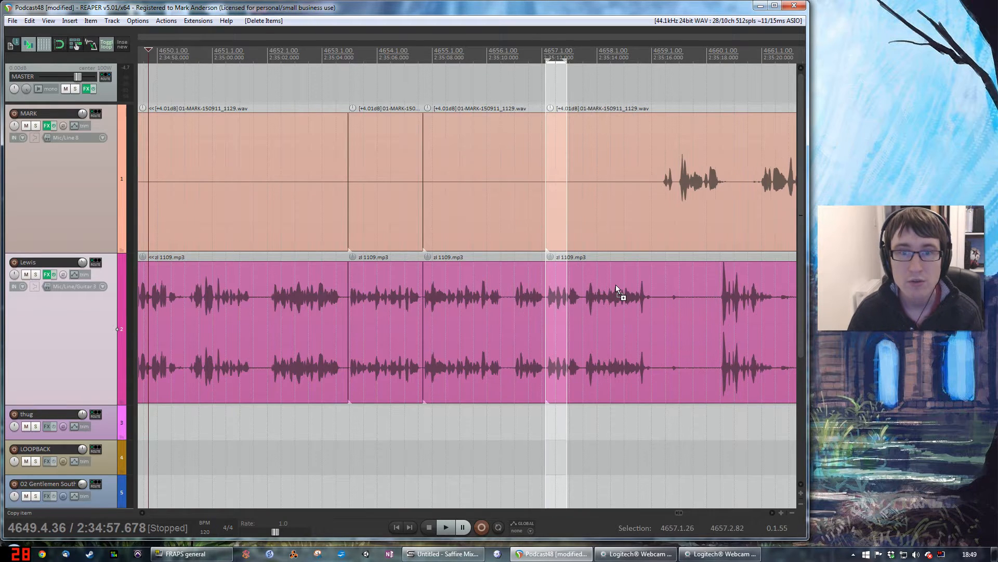
key("ctrl+z")
key("ctrl+z")
key("ctrl+z")
key("ctrl+z")
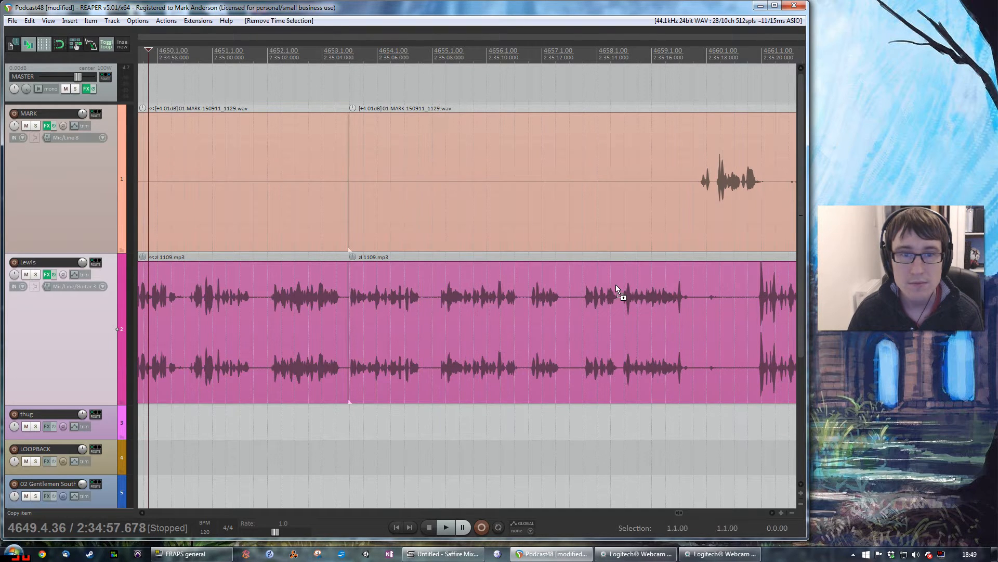
key("ctrl+z")
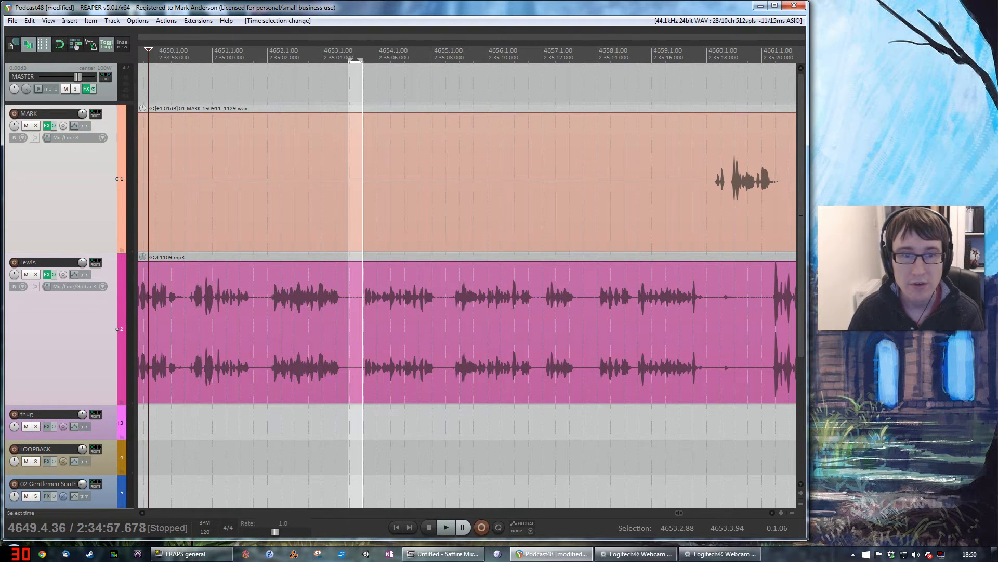
left_click(392, 422)
left_click(376, 420)
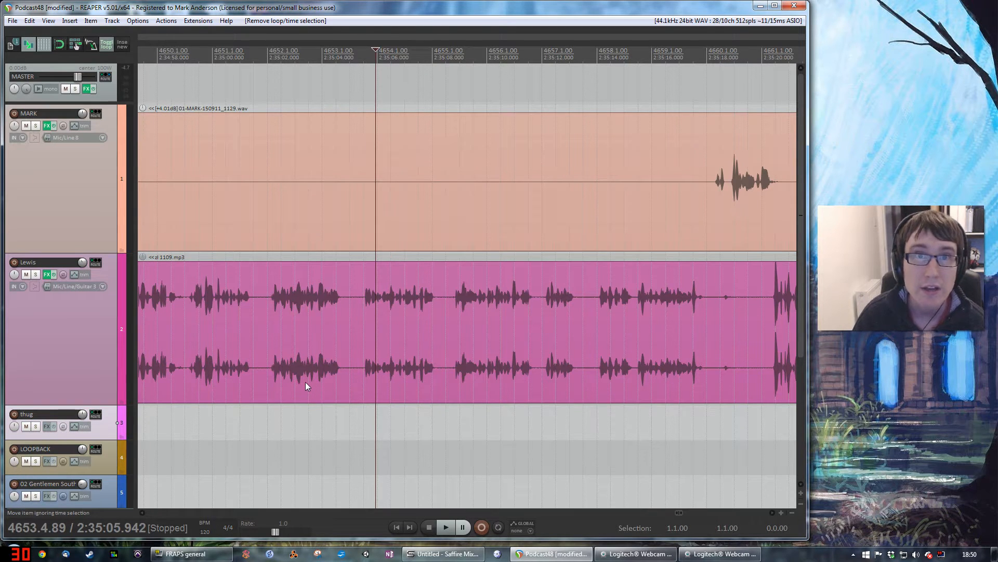
Step: Open the custom action Podcast Silence Cuts from the action list for editing and inspect its split-items command
left_click(166, 21)
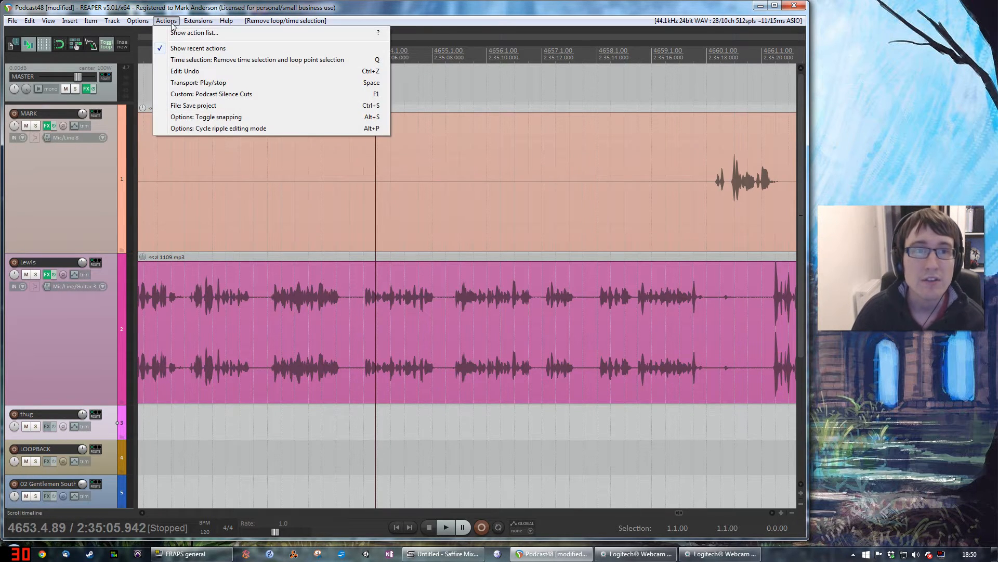
left_click(178, 33)
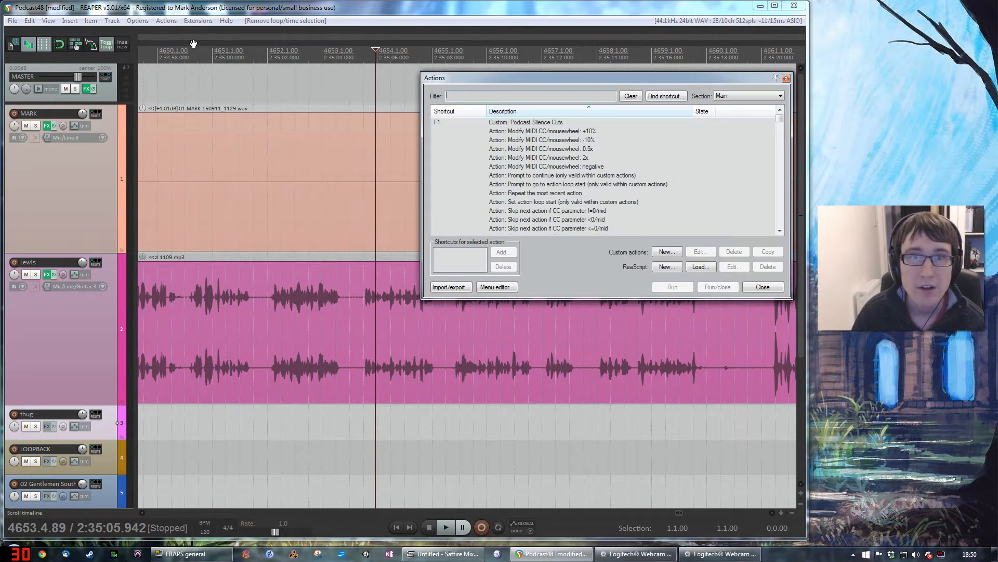
left_click(524, 124)
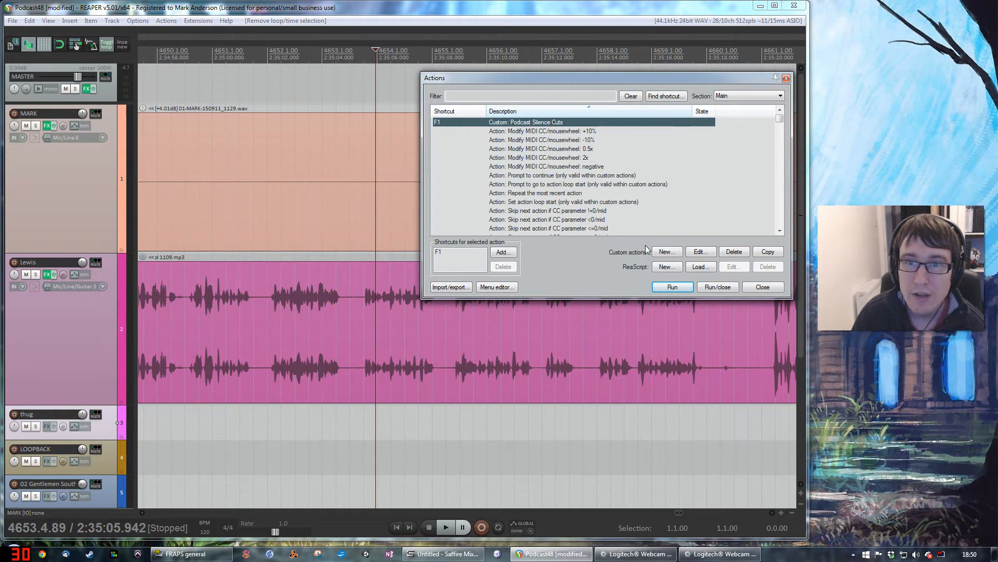
left_click(699, 251)
left_click_drag(642, 214, 536, 145)
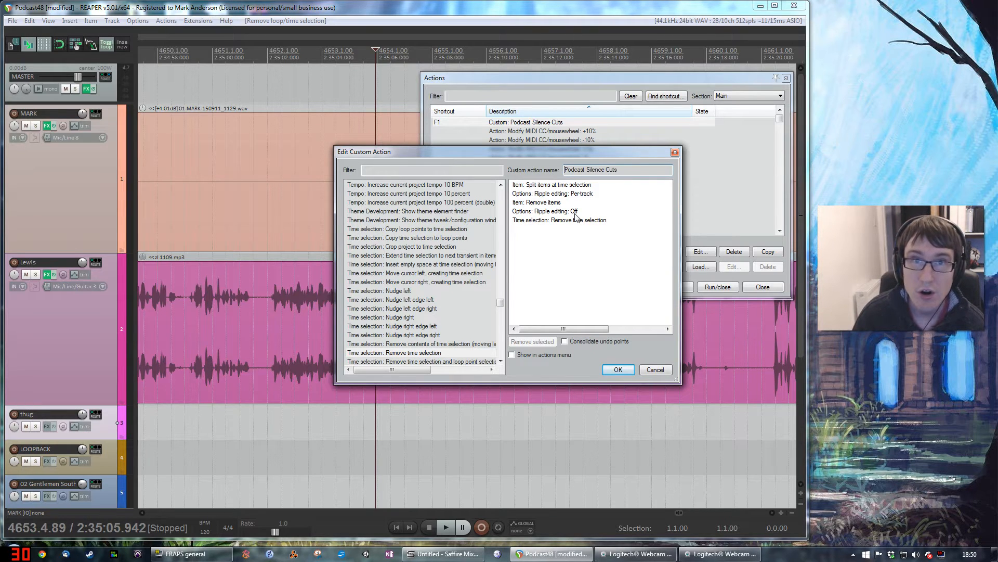
left_click(571, 185)
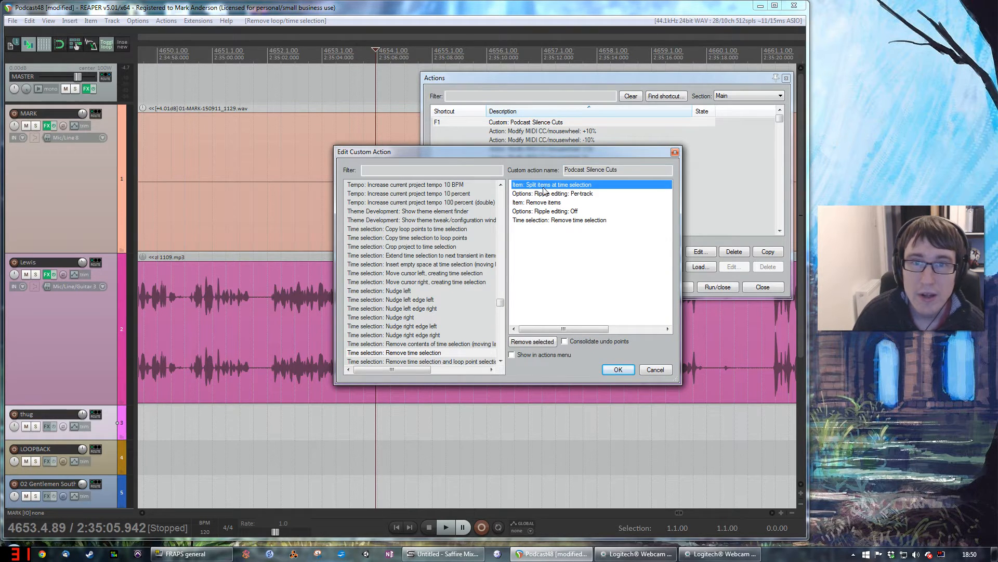
Step: Make a time selection from about 4651.3.65 to 4652.1.05 and review the custom action's split and per-track ripple commands
mouse_move(249, 56)
left_mouse_down()
mouse_move(277, 56)
mouse_move(267, 56)
left_mouse_up()
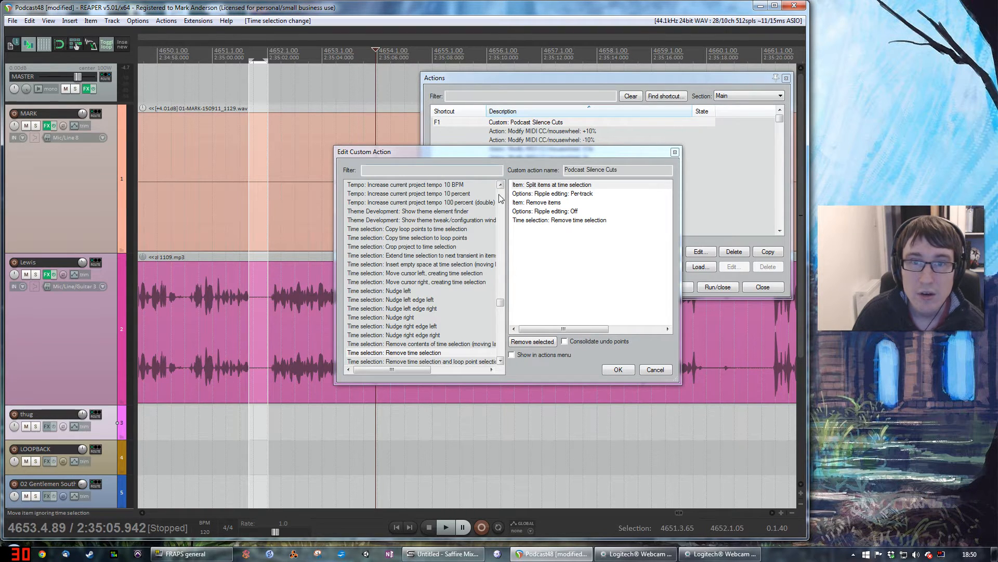
left_click(578, 194)
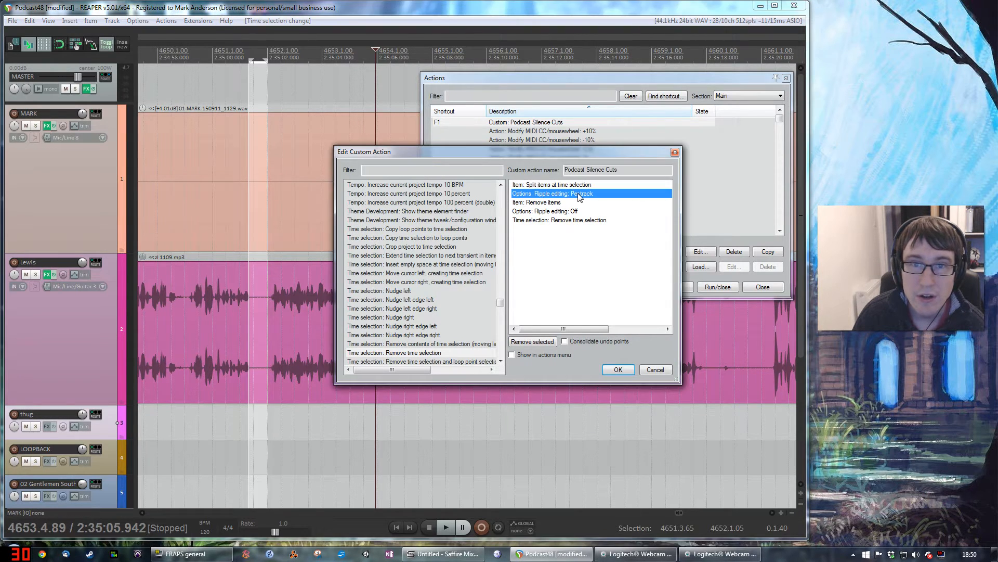
left_click(580, 187)
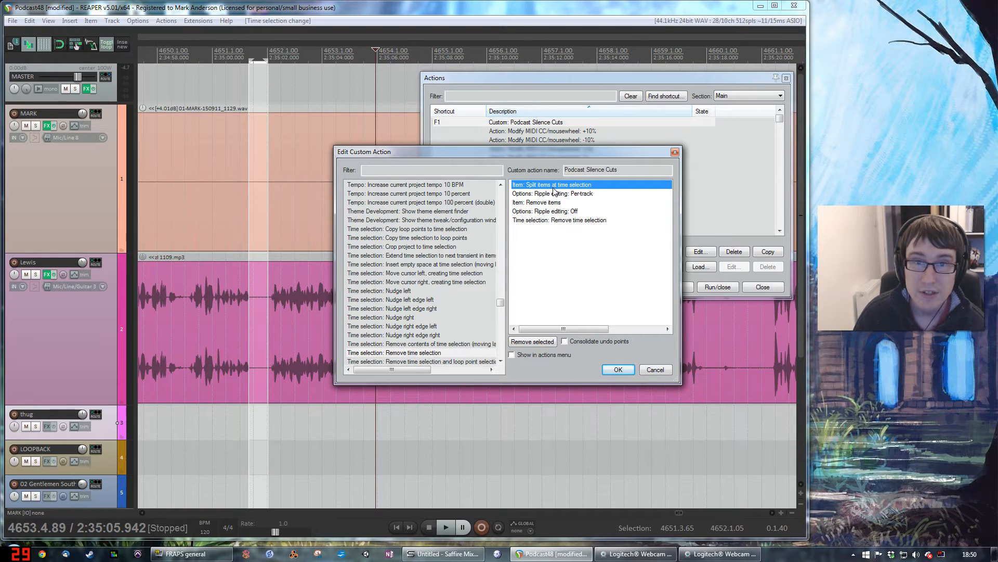
left_click(560, 194)
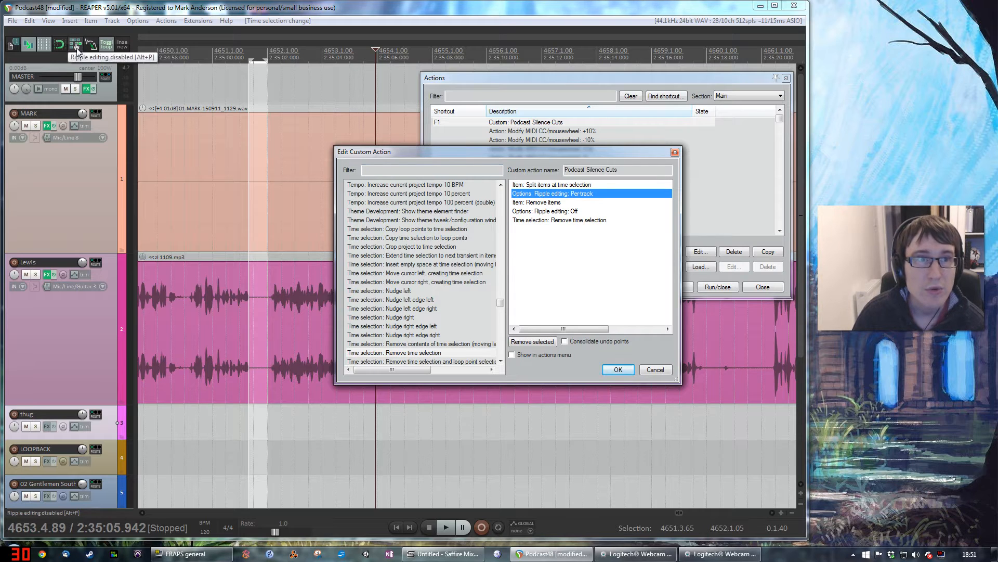
Step: Cycle through the per-track and all-tracks ripple editing modes and return ripple editing to disabled
left_click(76, 49)
left_click(78, 51)
left_click(78, 50)
left_click(77, 51)
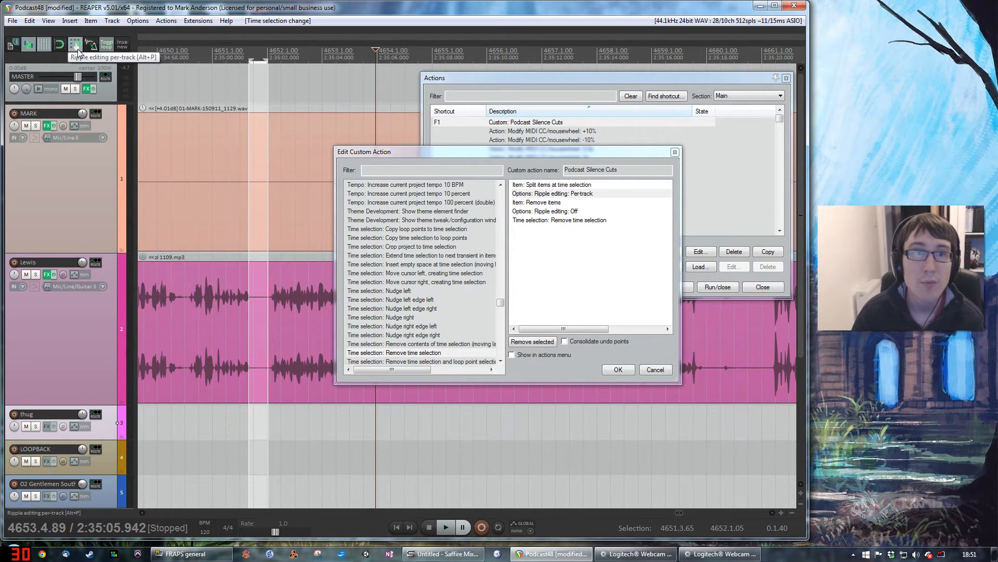
left_click(77, 50)
left_click(77, 50)
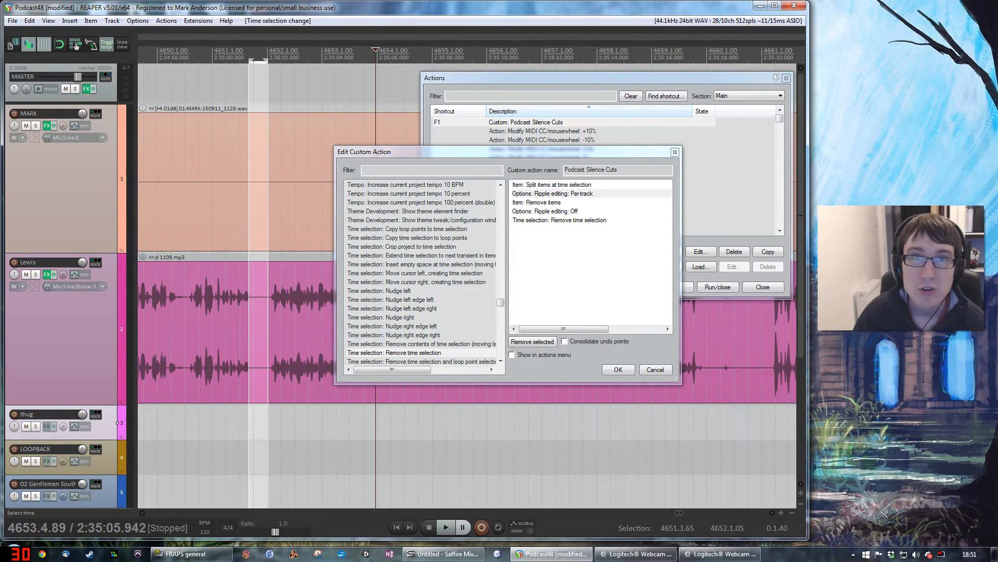
Step: Close the custom action editor without saving, close the action list, and place the edit cursor just before the time selection
left_click(663, 370)
left_click(760, 290)
left_click(246, 52)
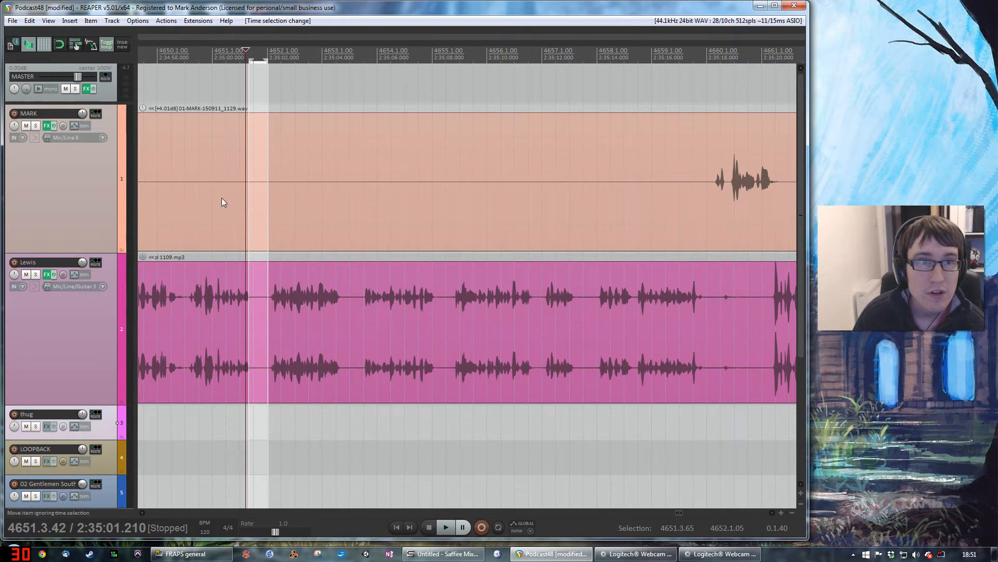
Step: Split the second track's item at both ends of the silent gap near 2:35:05 and select the piece between
left_click(258, 297)
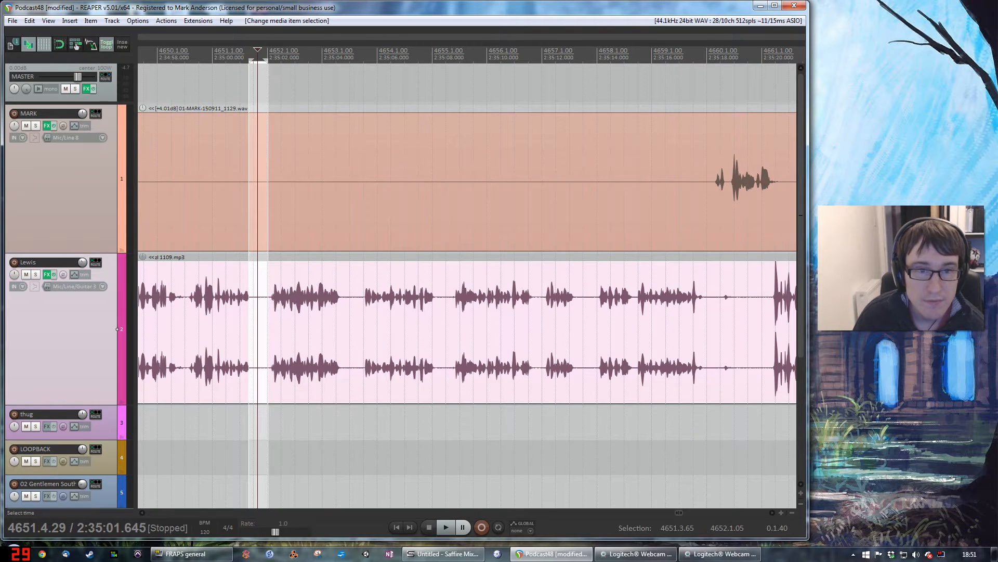
left_click(330, 304)
left_click(341, 304)
key("s")
left_click(363, 304)
key("s")
left_click(356, 384)
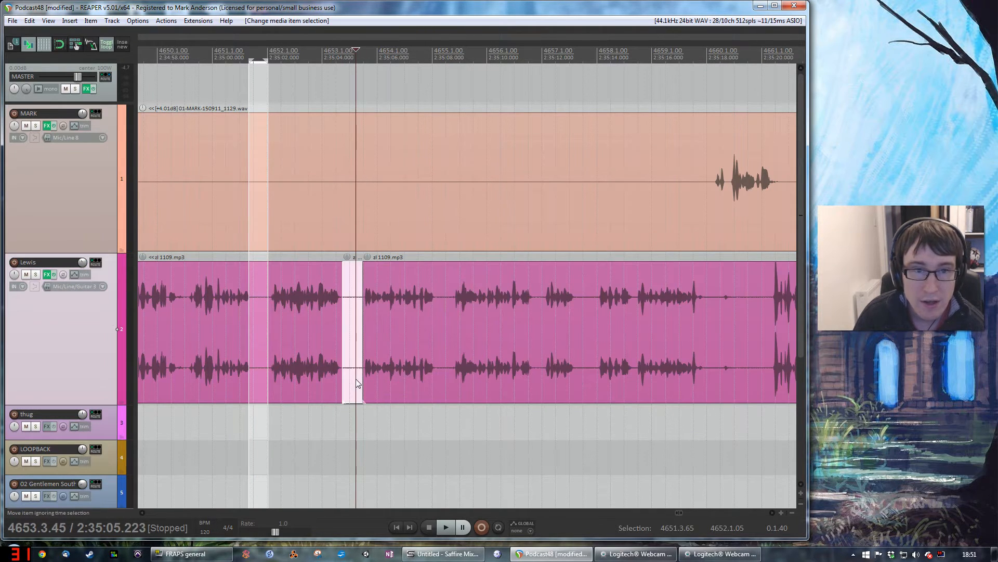
Step: Delete the isolated silent piece with ripple editing disabled, and undo the deletion
key("Delete")
left_click(373, 422)
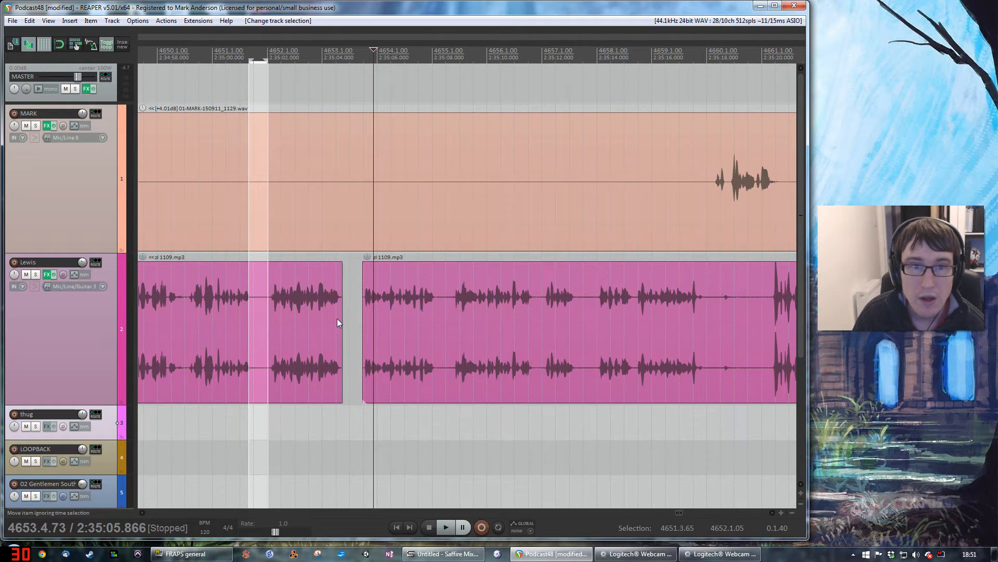
key("ctrl+z")
key("ctrl+z")
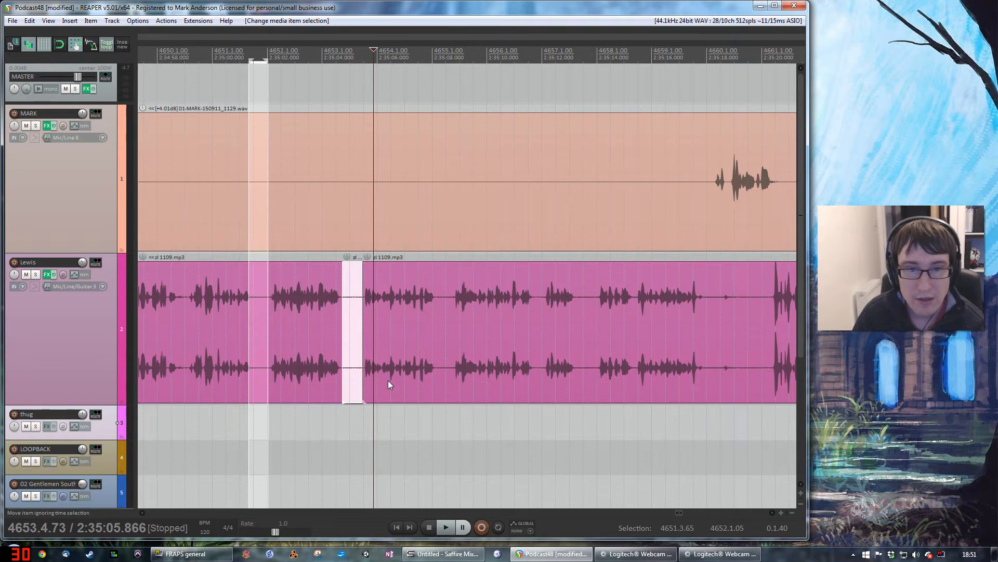
Step: Try deleting the silent piece with per-track ripple editing and with all-tracks ripple editing, undoing each deletion
key("Delete")
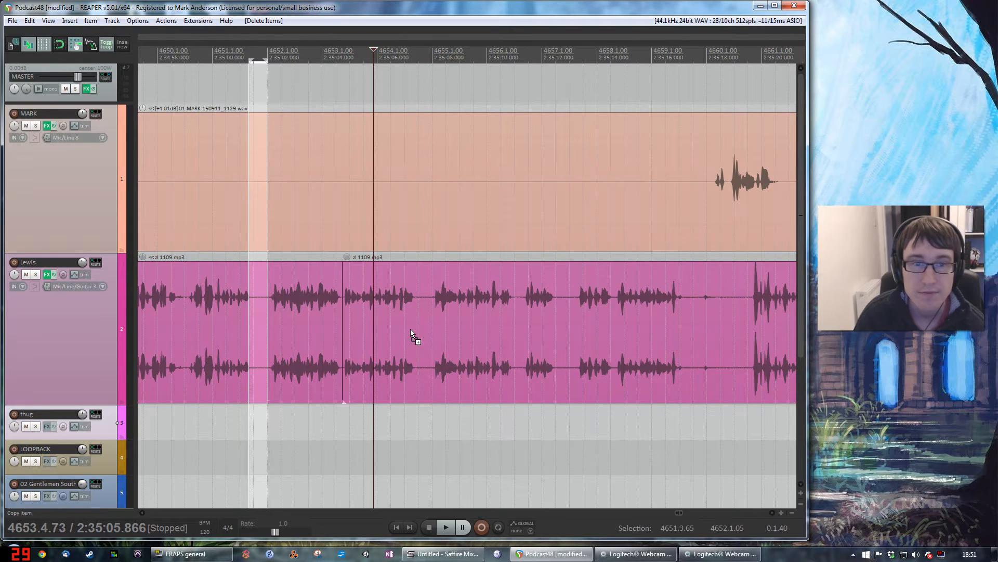
key("ctrl+z")
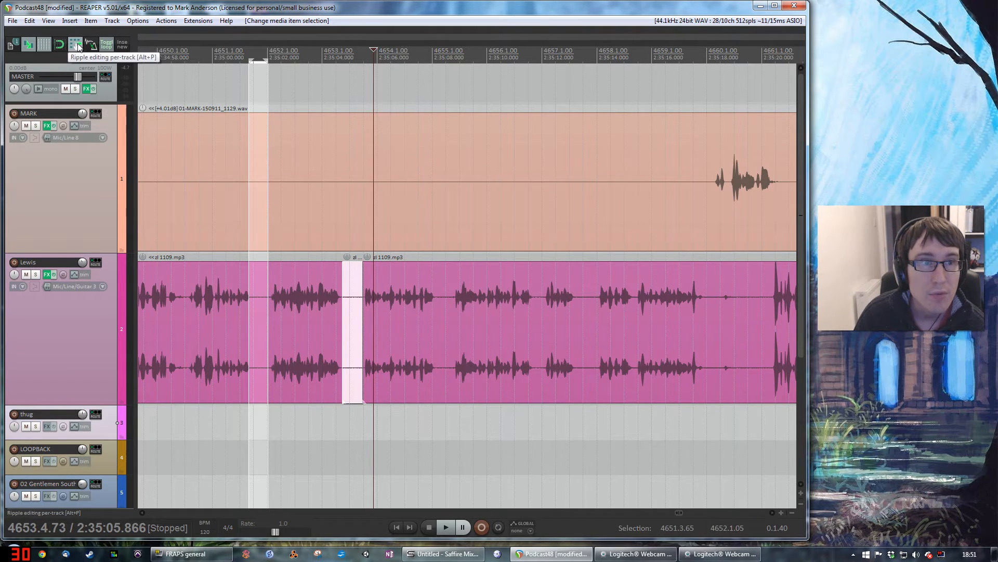
left_click(76, 48)
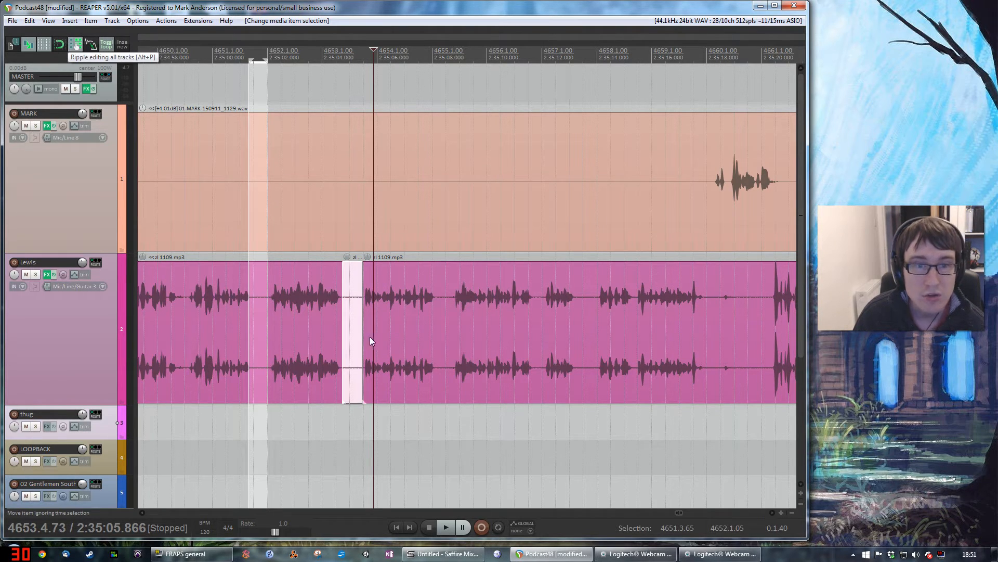
left_click(356, 390)
key("Delete")
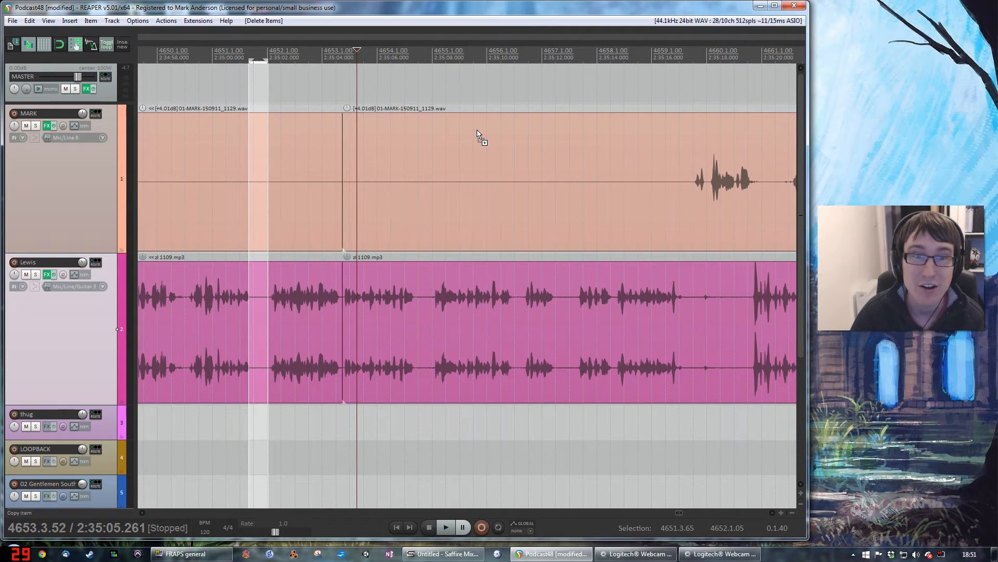
key("ctrl+z")
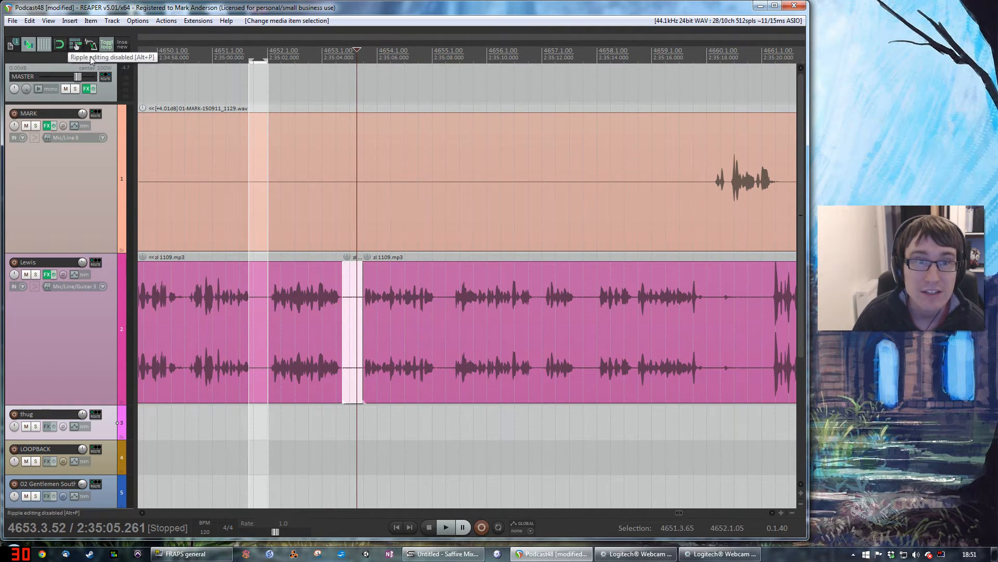
Step: Undo the item selections and both splits around the silent gap on the second track
left_click(376, 422)
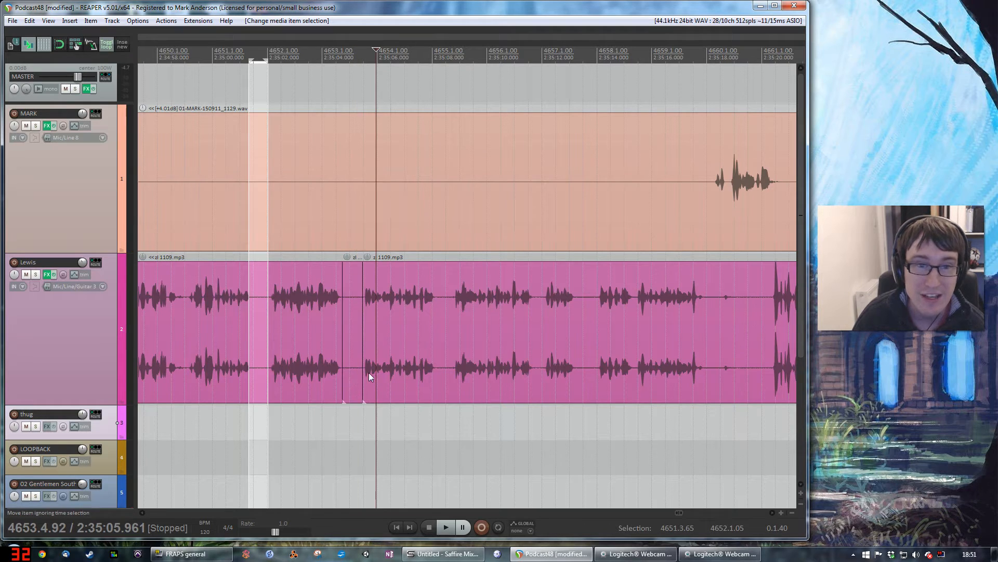
key("ctrl+z")
key("ctrl+z")
key("ctrl+z")
key("ctrl+z")
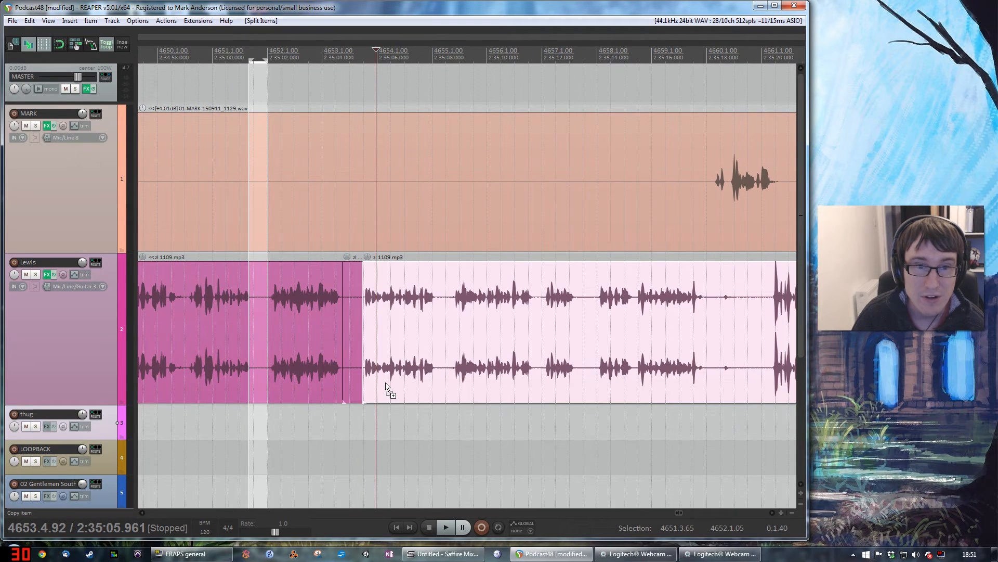
key("ctrl+z")
key("ctrl+z")
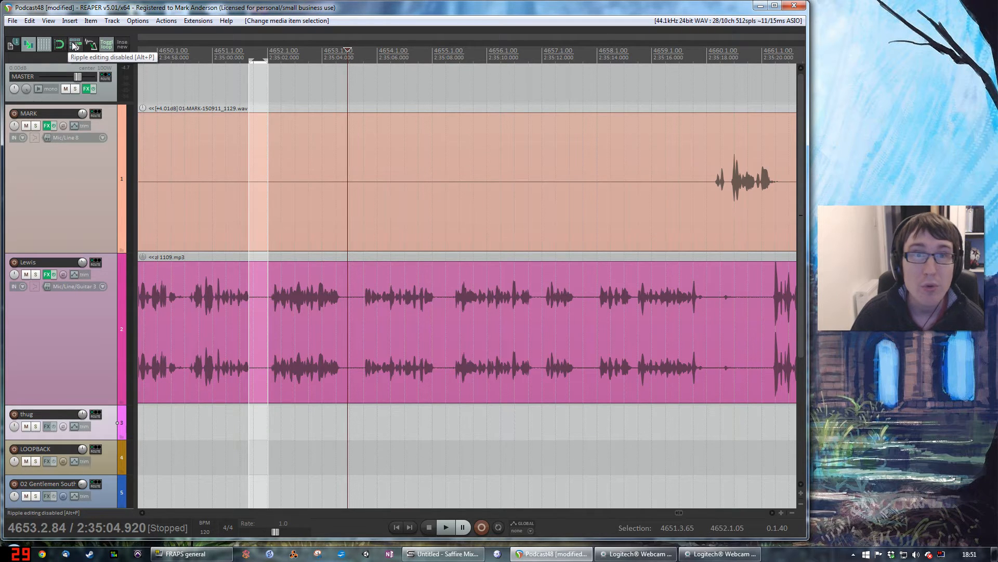
Step: Open the Podcast Silence Cuts custom action from the action list for editing
left_click(169, 22)
left_click(176, 33)
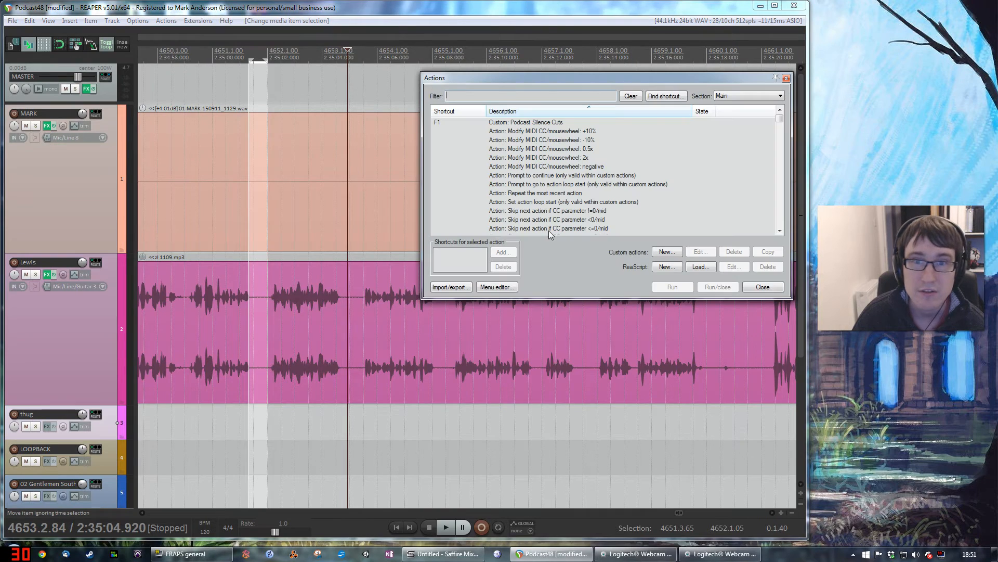
left_click(544, 125)
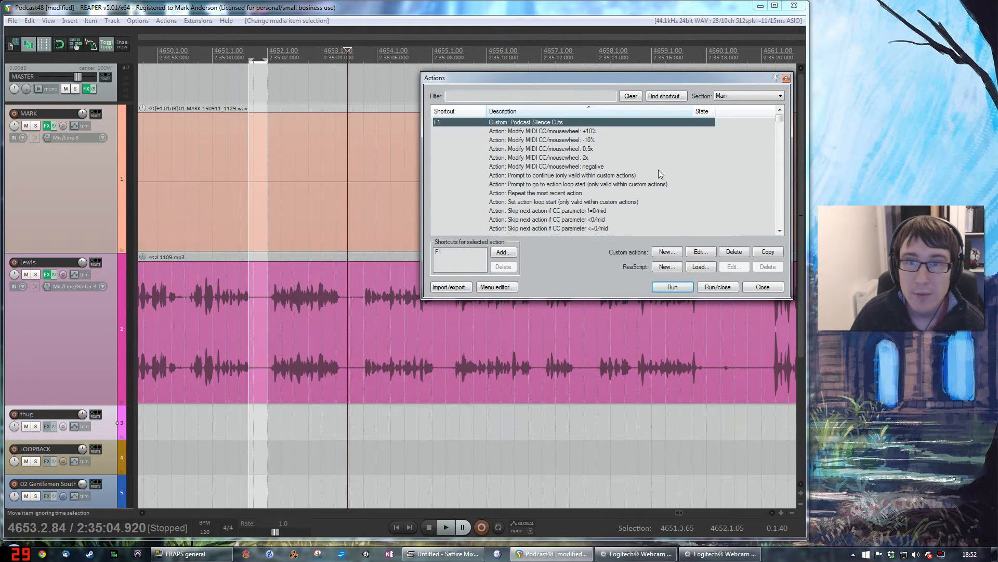
left_click(700, 251)
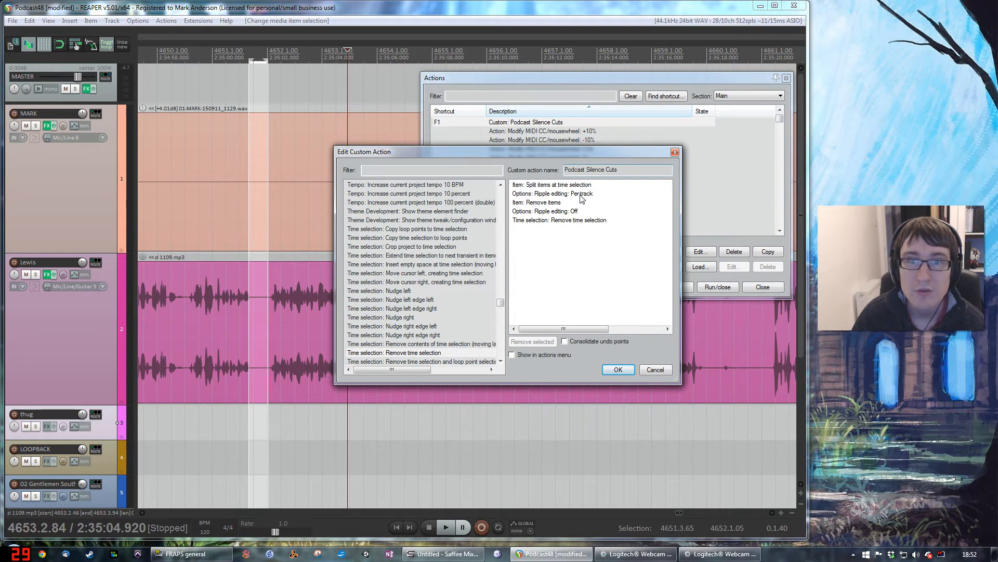
Step: Review the Remove items, Ripple editing: Off and Remove time selection commands, and close the editor without saving
left_click(553, 203)
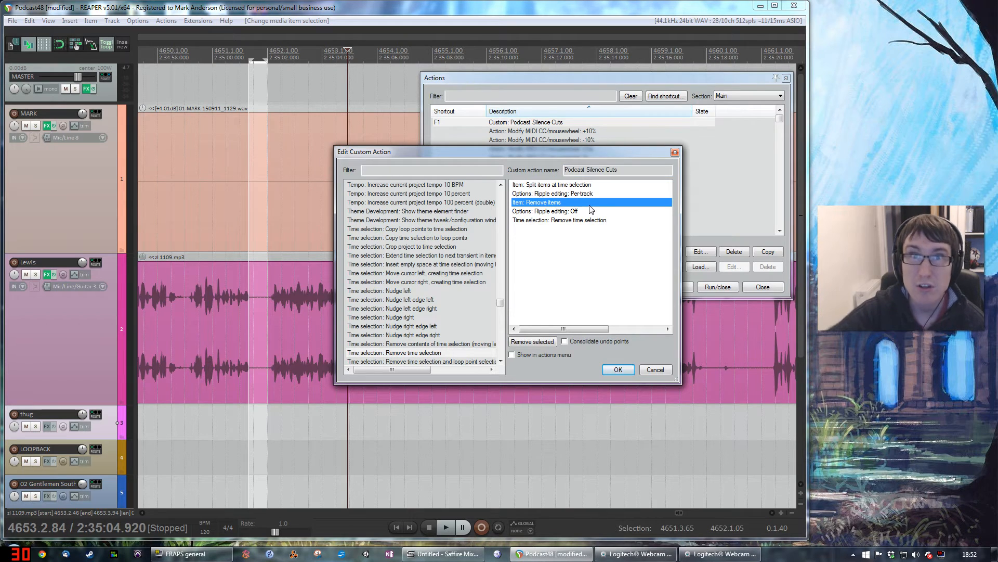
left_click(555, 211)
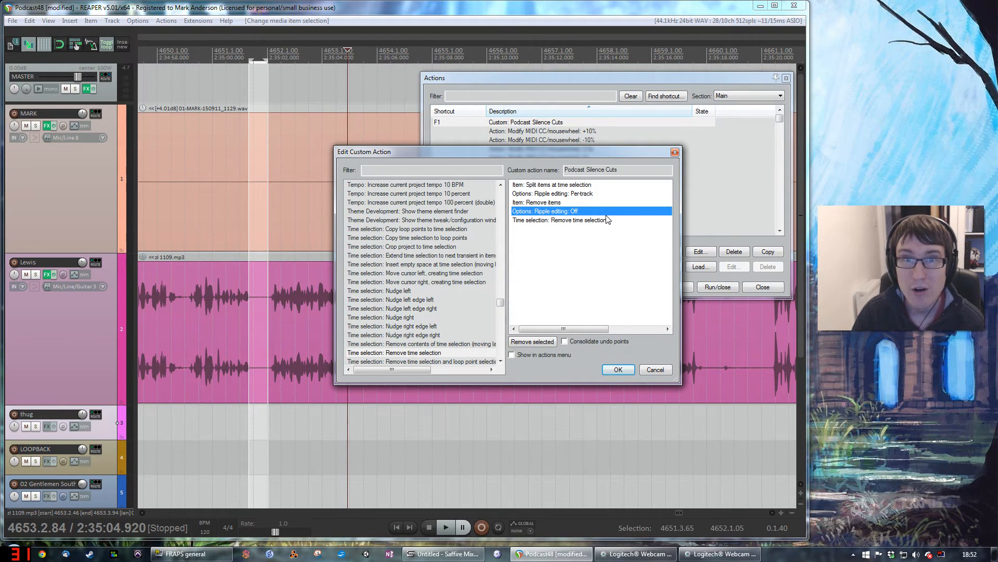
left_click(580, 220)
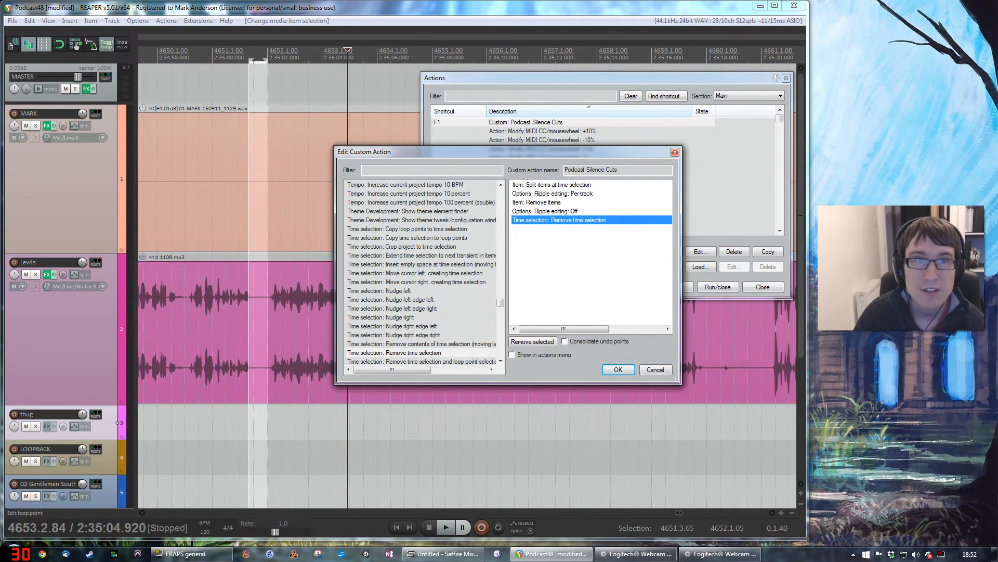
left_click(657, 368)
Step: Select the silent gap from 4653.2.54 to 4653.3.90 and cut it from all tracks with the Podcast Silence Cuts action
left_click(306, 58)
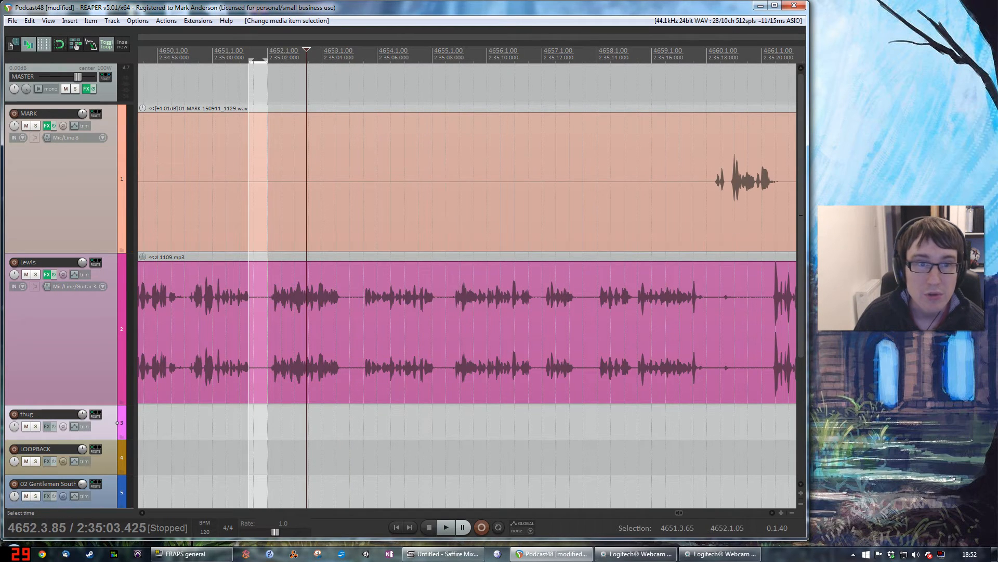
left_click_drag(343, 58, 362, 58)
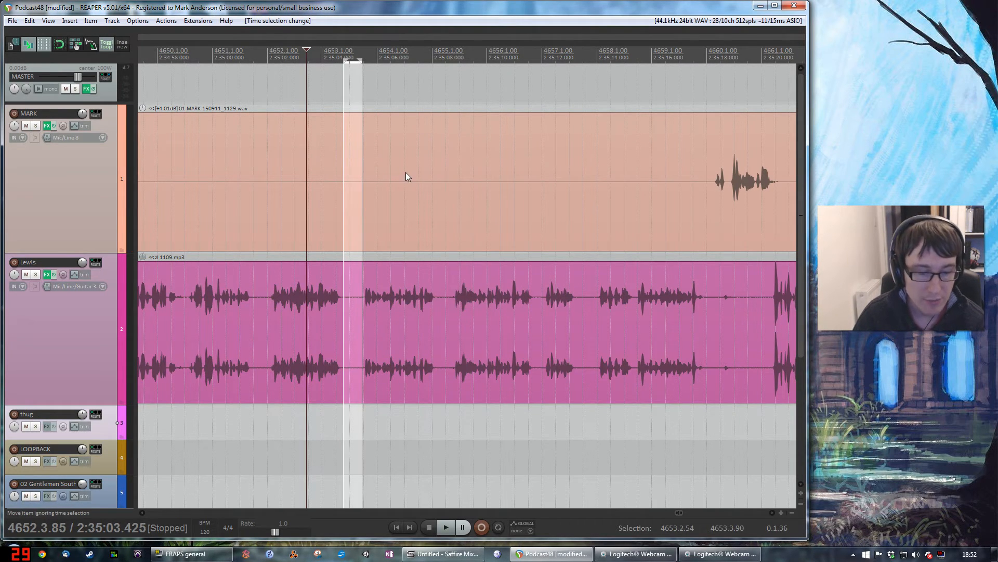
key("ctrl+Delete")
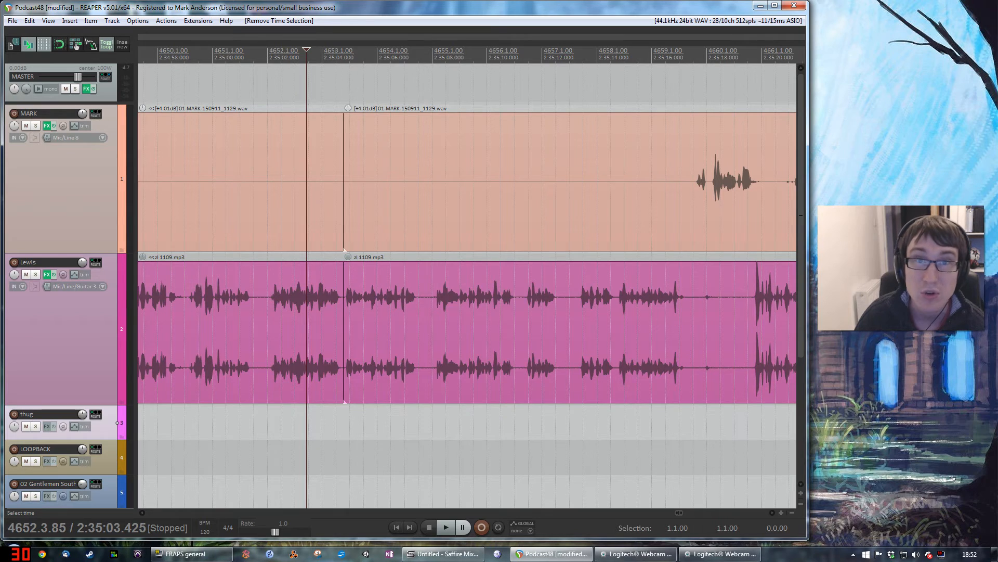
Step: Undo the removal of the time selection and inspect both tracks' audio around and after the cut
key("ctrl+z")
scroll(491, 216, "down", 2)
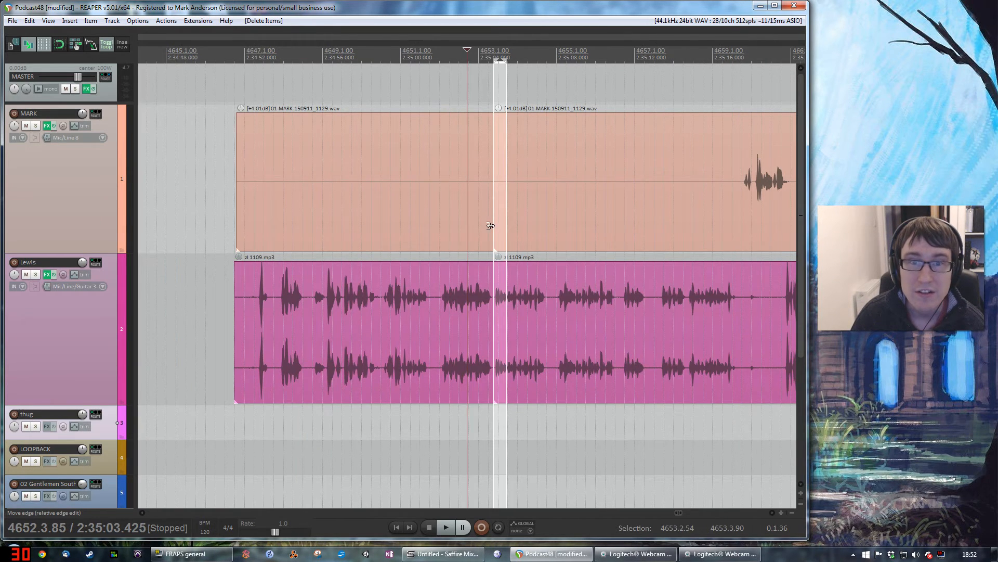
scroll(491, 220, "right", 5)
left_click_drag(492, 227, 328, 187)
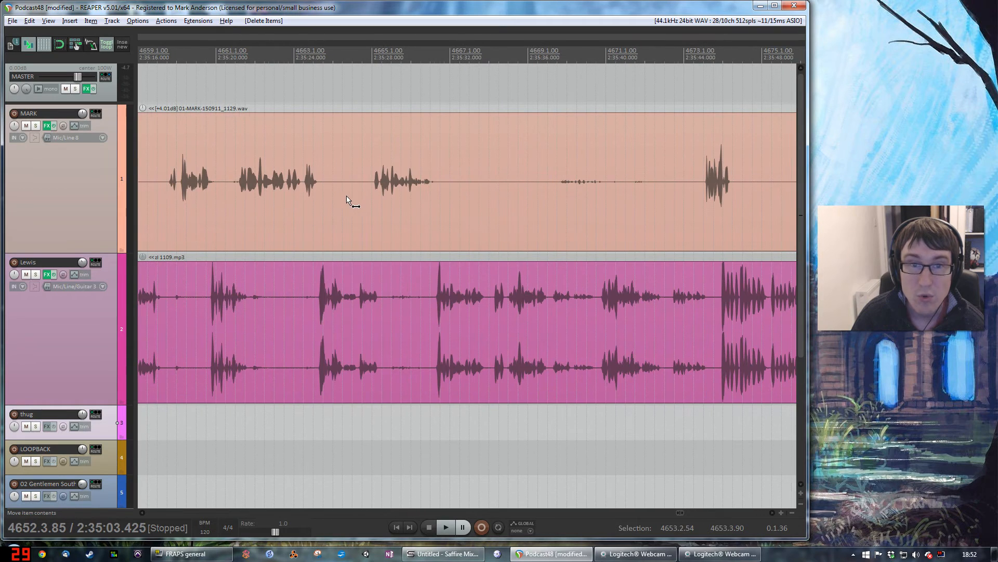
scroll(348, 198, "left", 4)
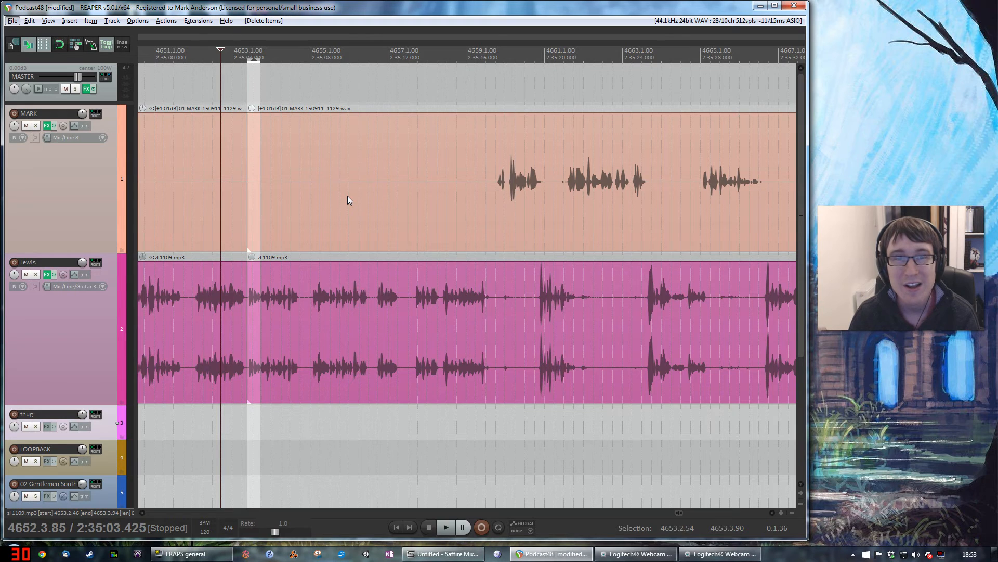
scroll(344, 239, "right", 3)
scroll(344, 240, "left", 6)
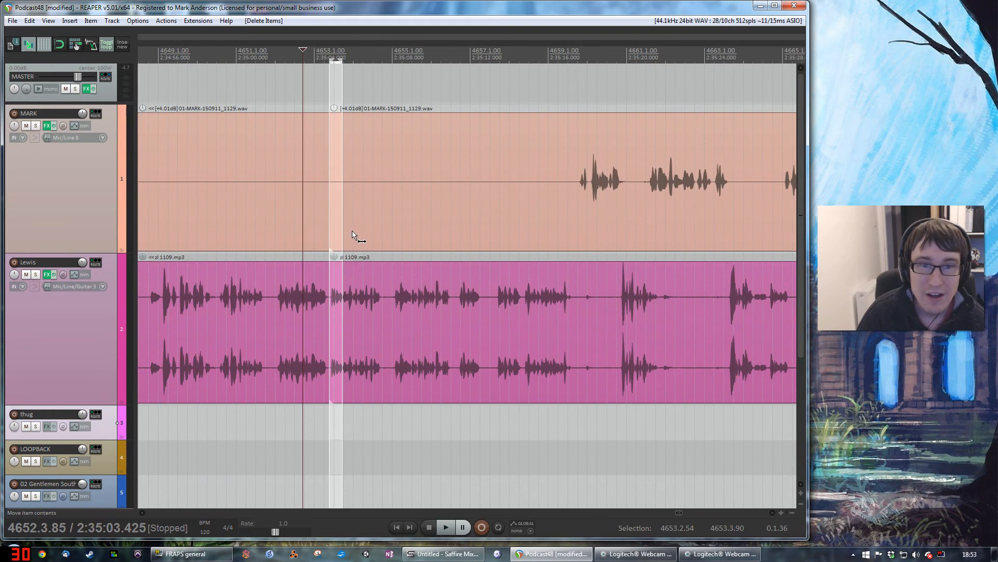
Step: Play the podcast briefly from about 2:34:53, near the start of the items, and stop playback
left_click(270, 56)
key("space")
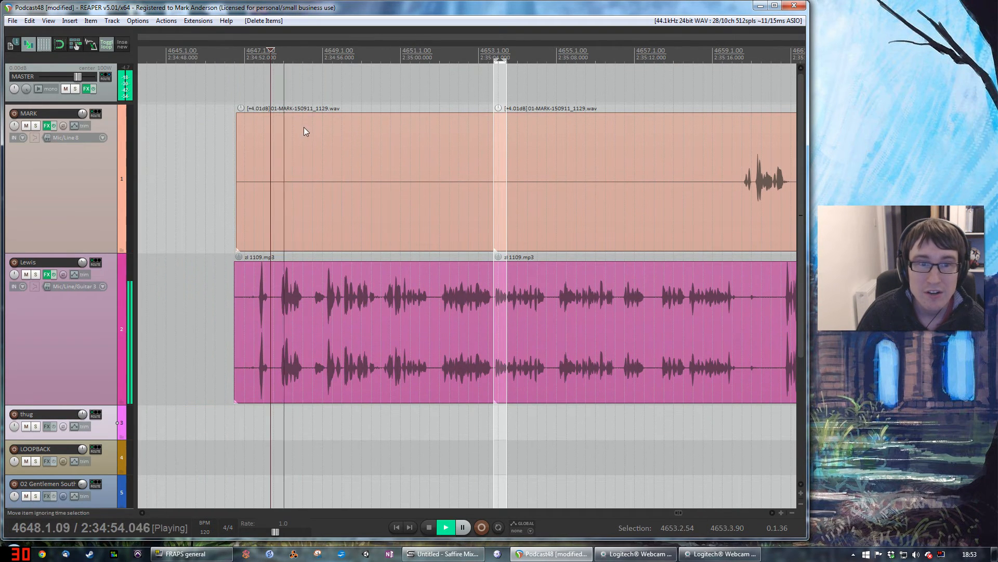
key("space")
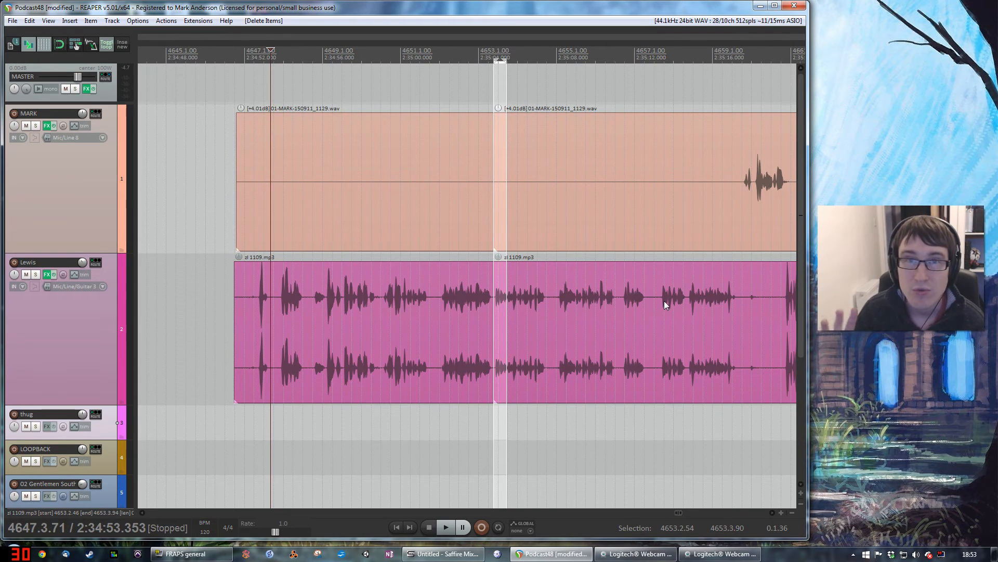
Step: Reopen the Podcast Silence Cuts custom action in the editor to show its list of commands
left_click(174, 21)
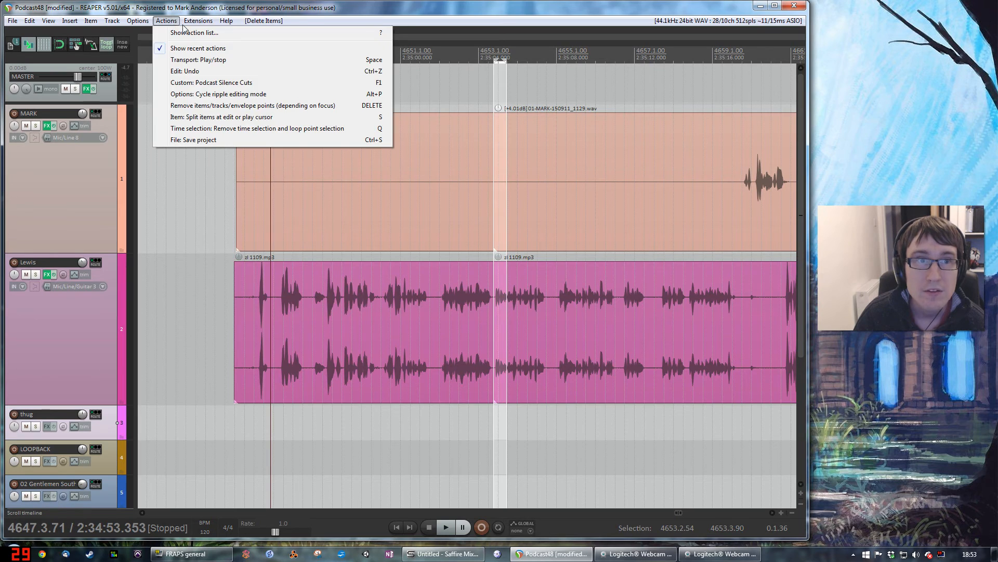
left_click(175, 33)
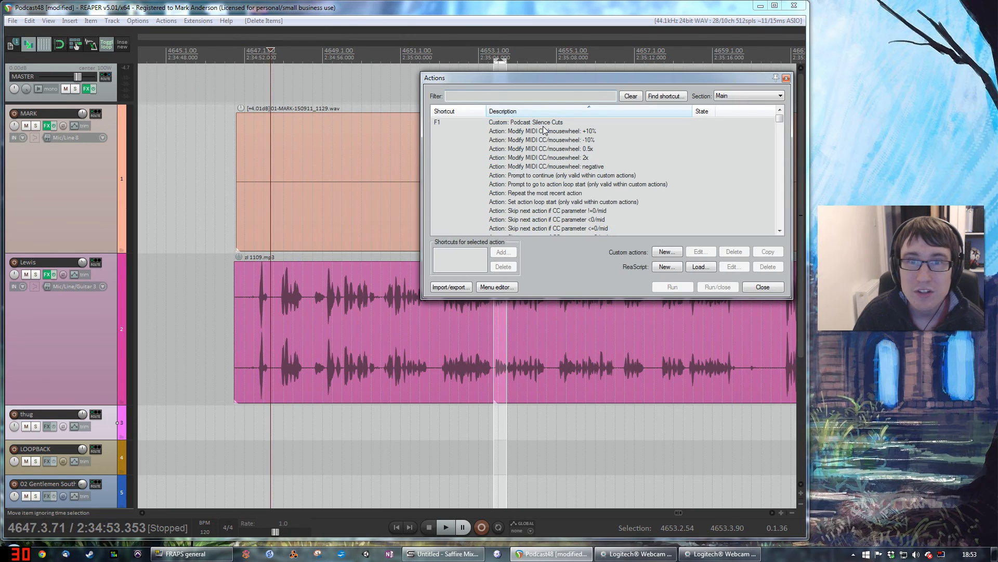
left_click(546, 123)
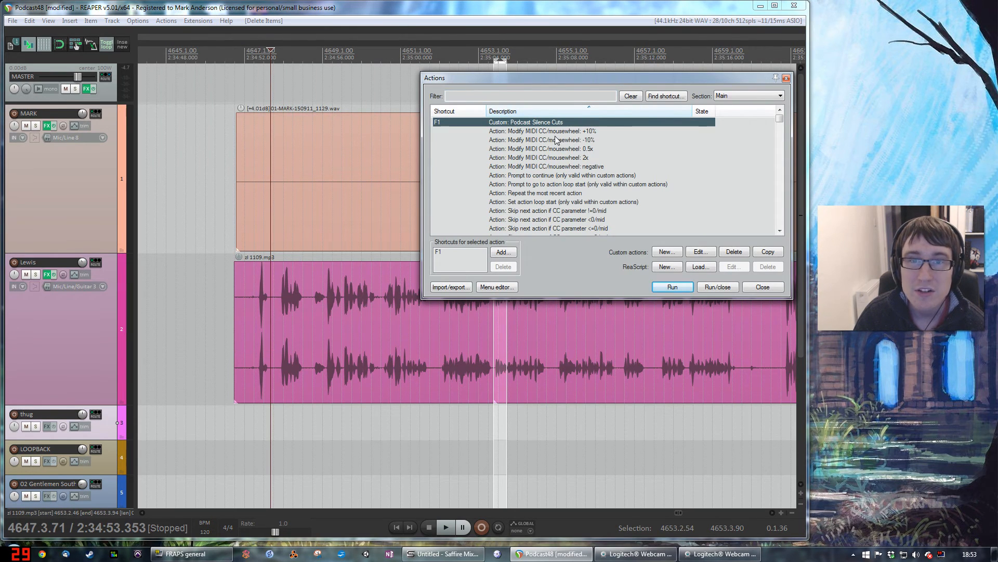
left_click(707, 251)
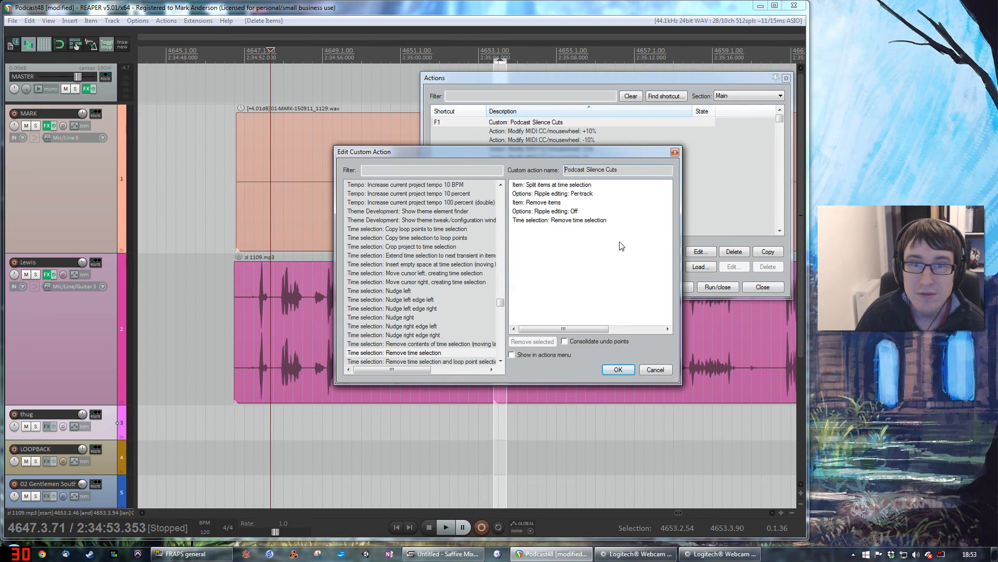